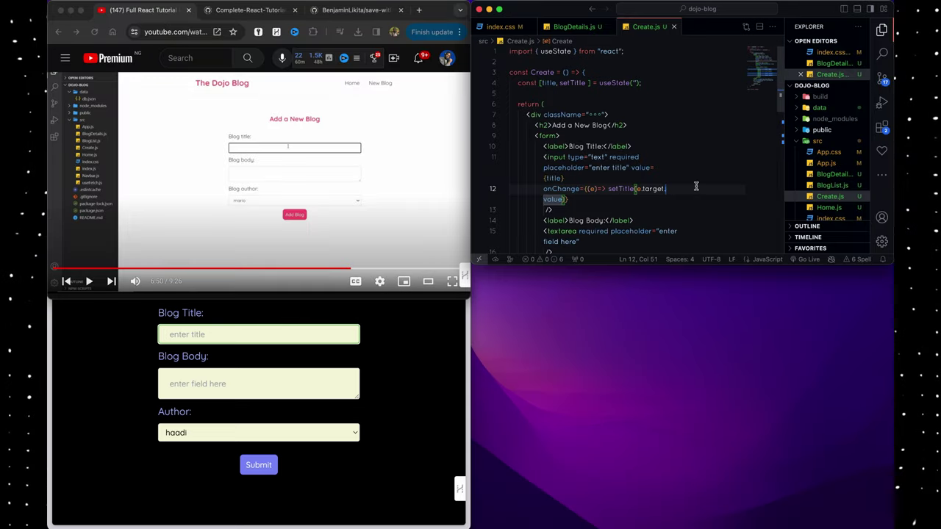
- Snap VS Code through bottom-left, bottom-right, right, left, and finally right half
key("ctrl+alt+j")
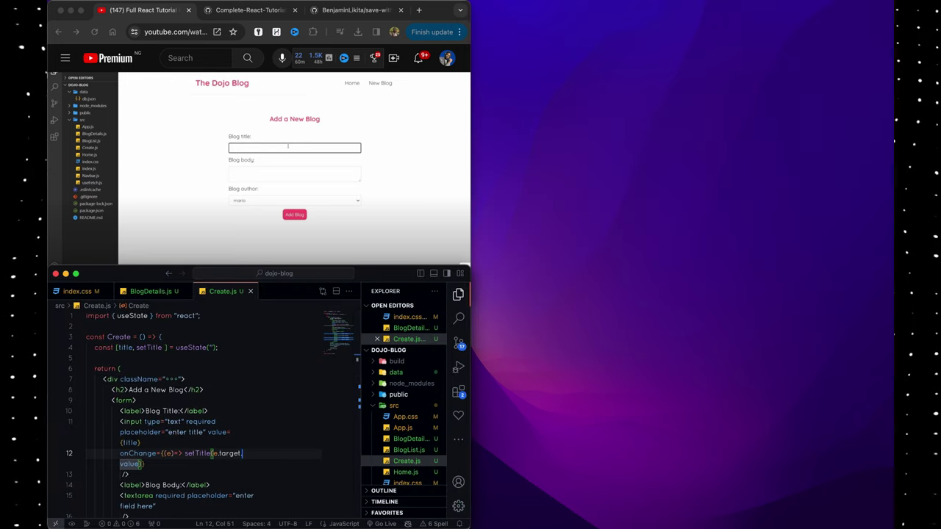
key("ctrl+alt+k")
key("ctrl+alt+Right")
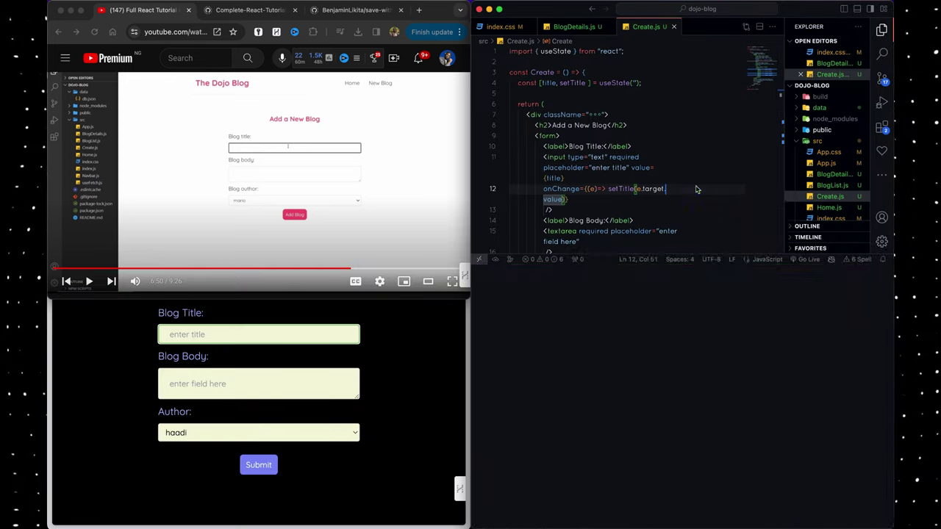
key("ctrl+alt+Left")
key("ctrl+alt+Right")
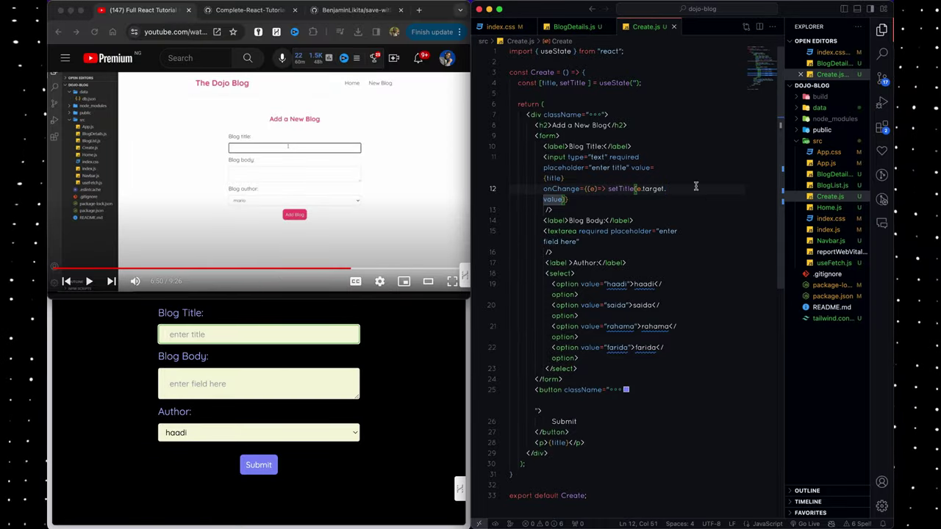
- Snap the localhost blog window to left half, then top-right, bottom-left, bottom-right quarters
left_click(402, 352)
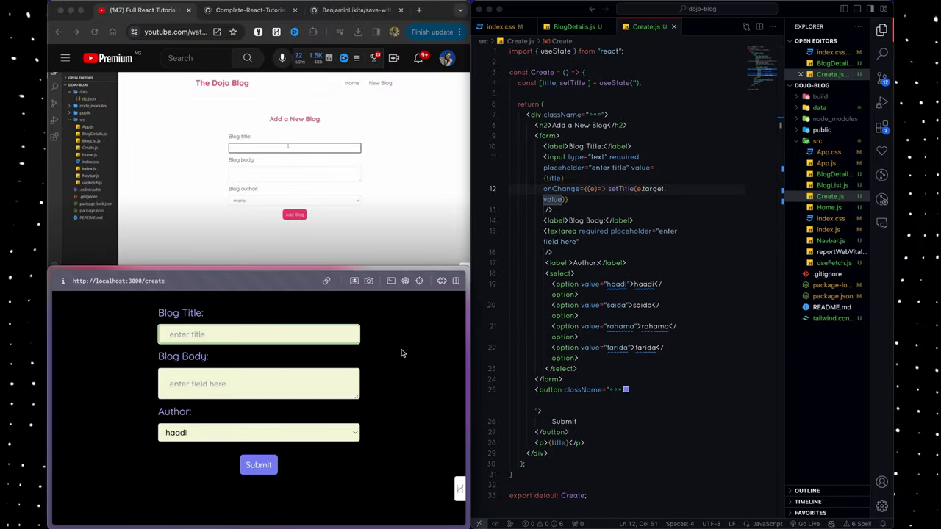
key("ctrl+alt+Left")
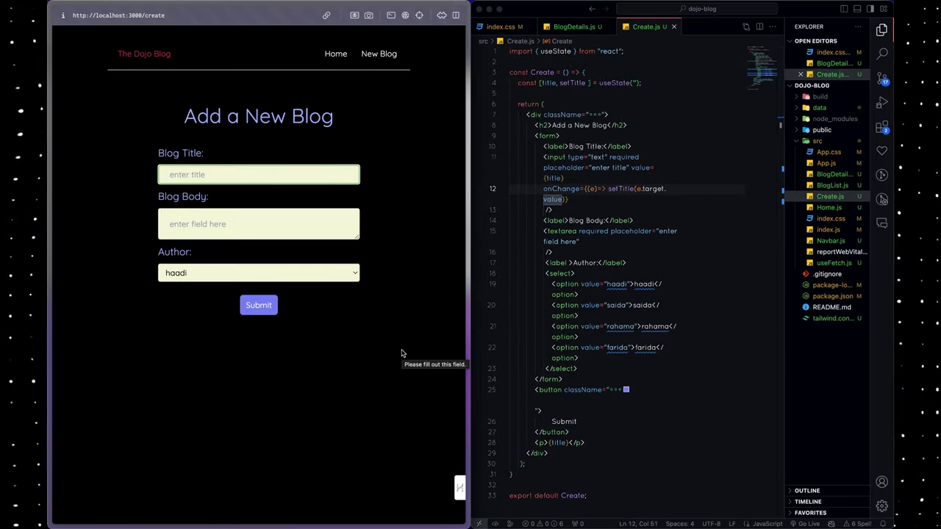
key("ctrl+alt+i")
key("ctrl+alt+j")
key("ctrl+alt+k")
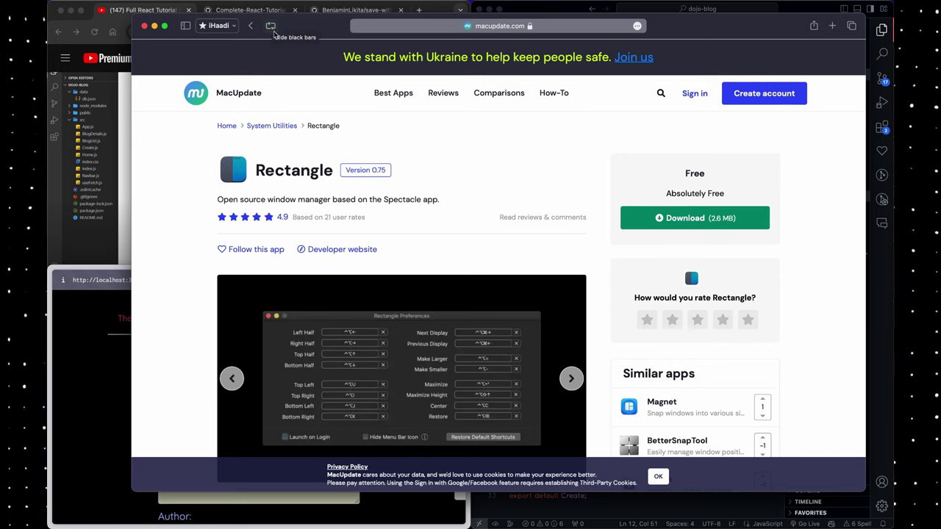
scroll(335, 156, "down", 5)
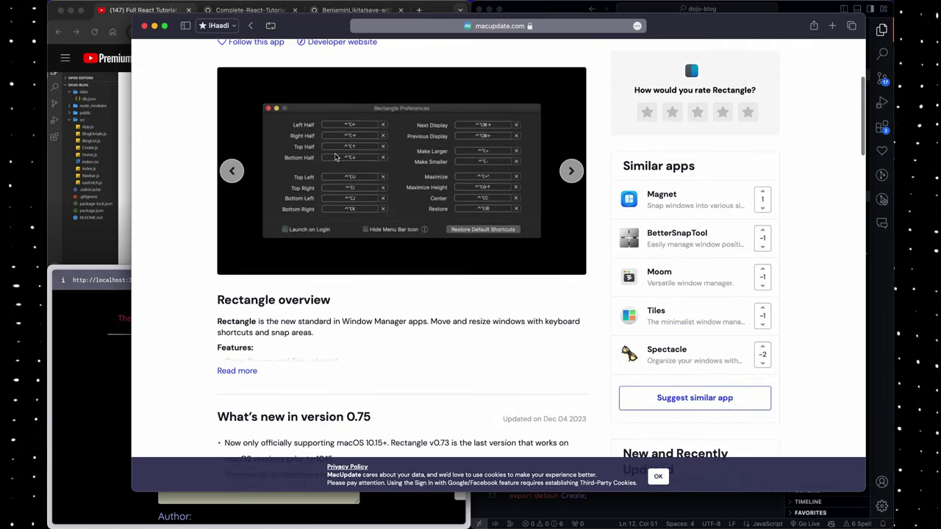
scroll(335, 157, "up", 5)
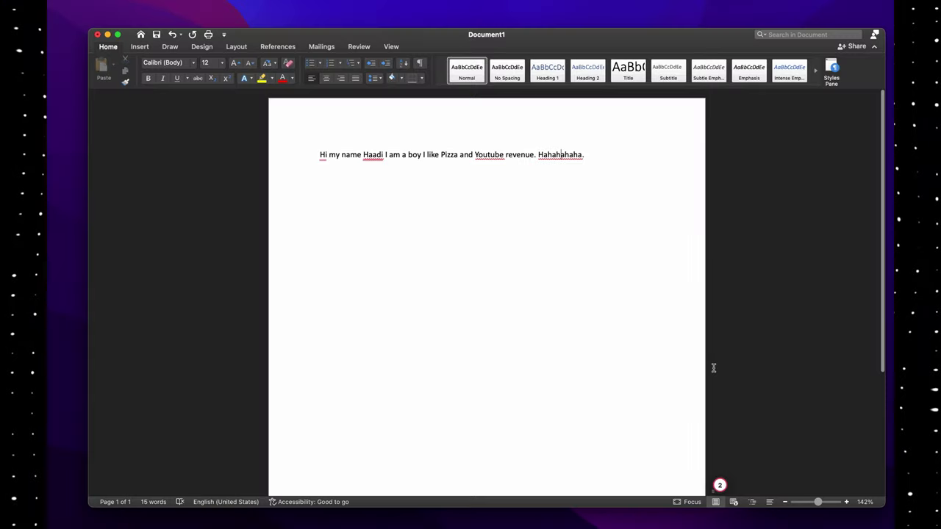
- Accept Grammarly's suggestions "Hi," and the inserted "is" before the name
mouse_move(321, 157)
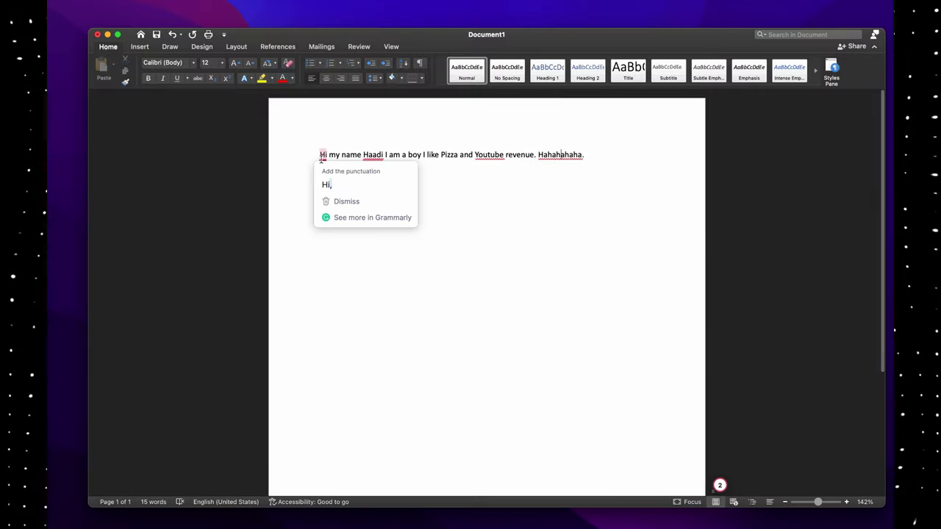
left_click(333, 180)
mouse_move(374, 158)
left_click(377, 183)
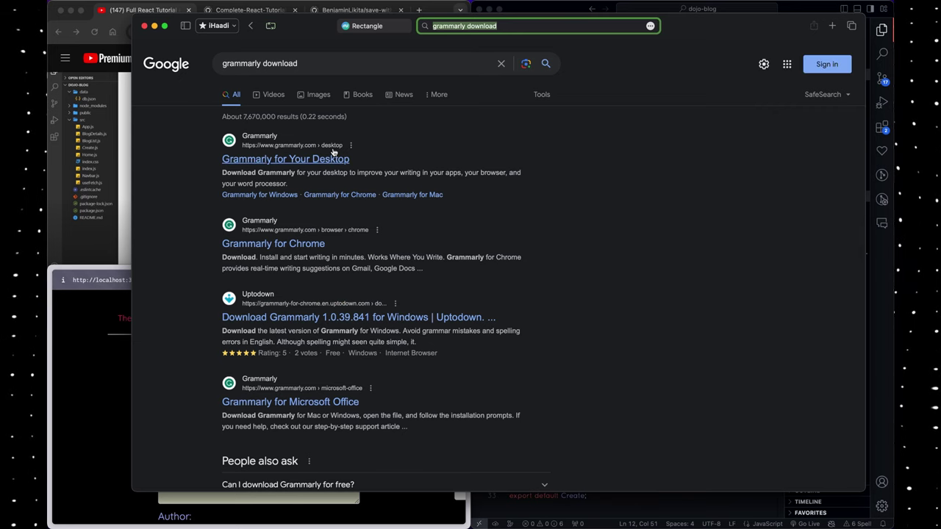
- Open the "Grammarly for Your Desktop" result from the Google results
left_click(318, 167)
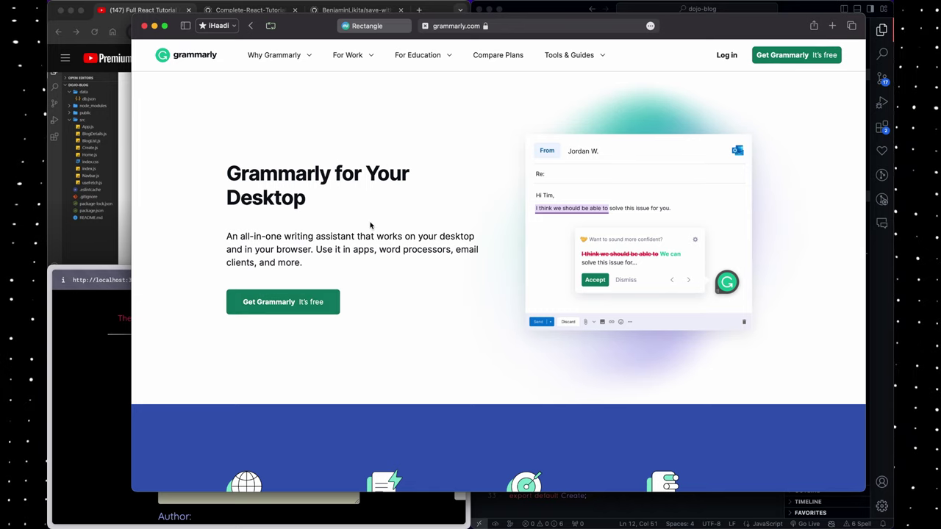
mouse_move(673, 3)
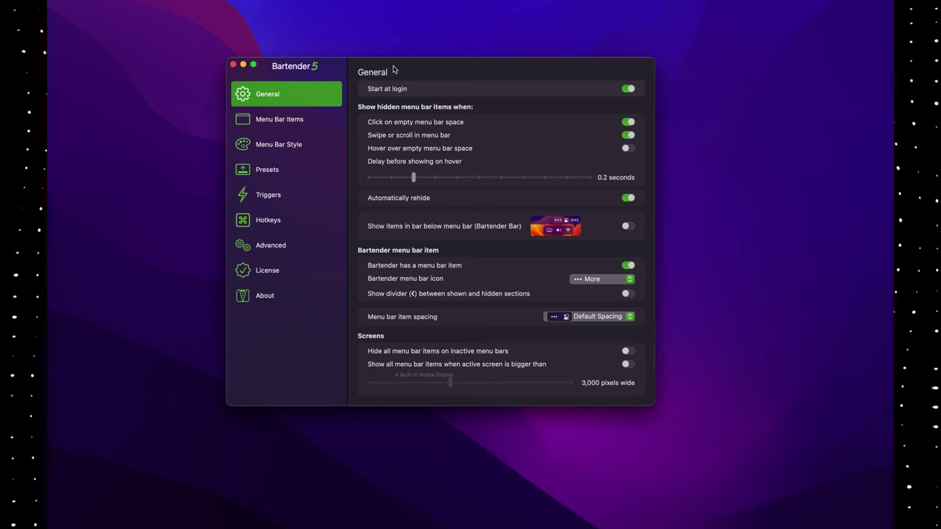
- Review Bartender's Menu Bar Items and style settings, keeping the More icon in General
left_click(309, 137)
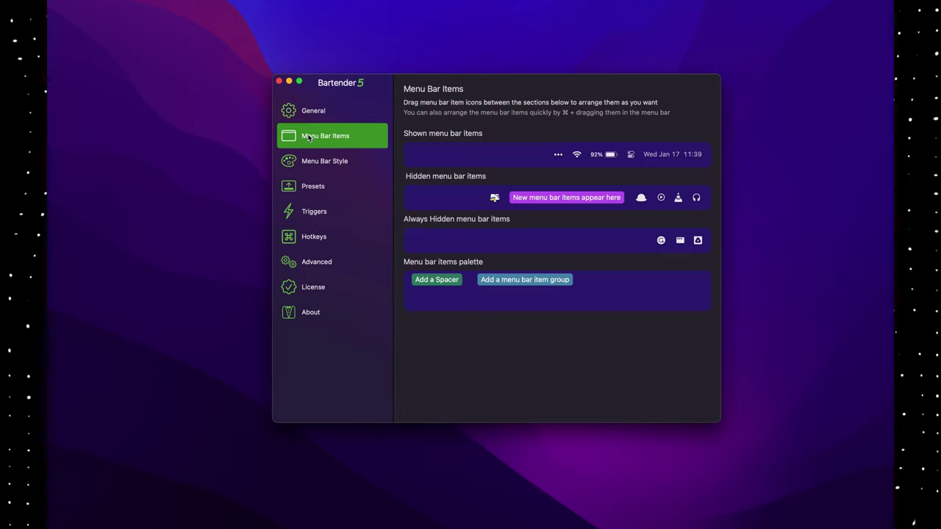
left_click_drag(552, 158, 560, 160)
left_click(353, 162)
left_click(355, 114)
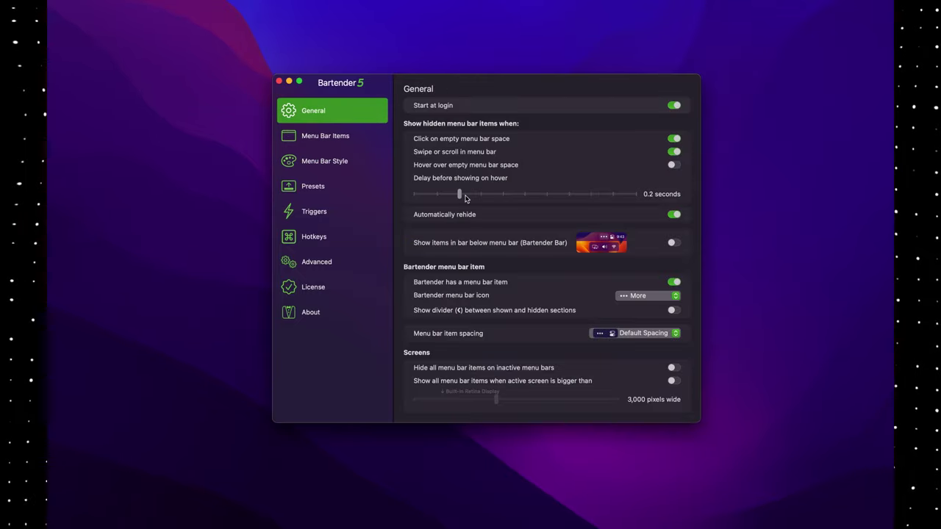
left_click(641, 299)
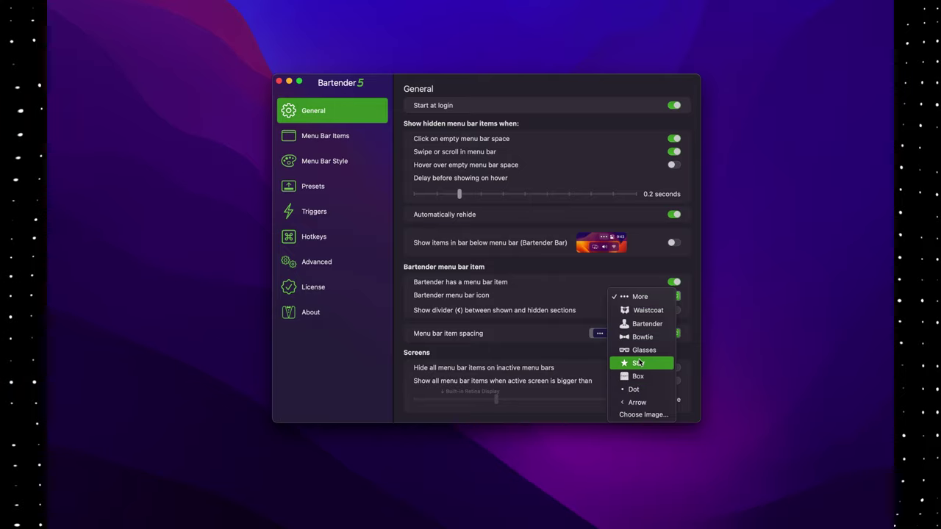
left_click(646, 301)
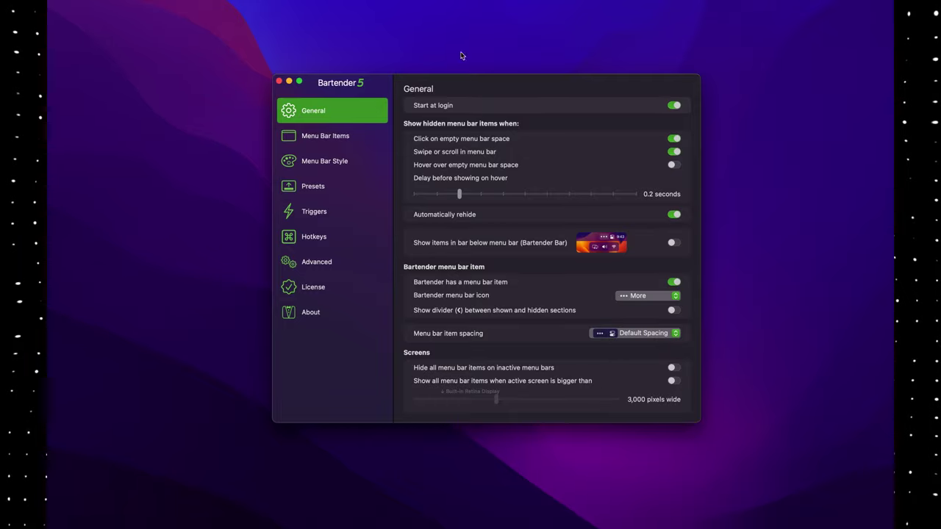
- Reveal and re-hide the hidden menu bar icons twice using the ••• item
mouse_move(567, 4)
left_click(739, 5)
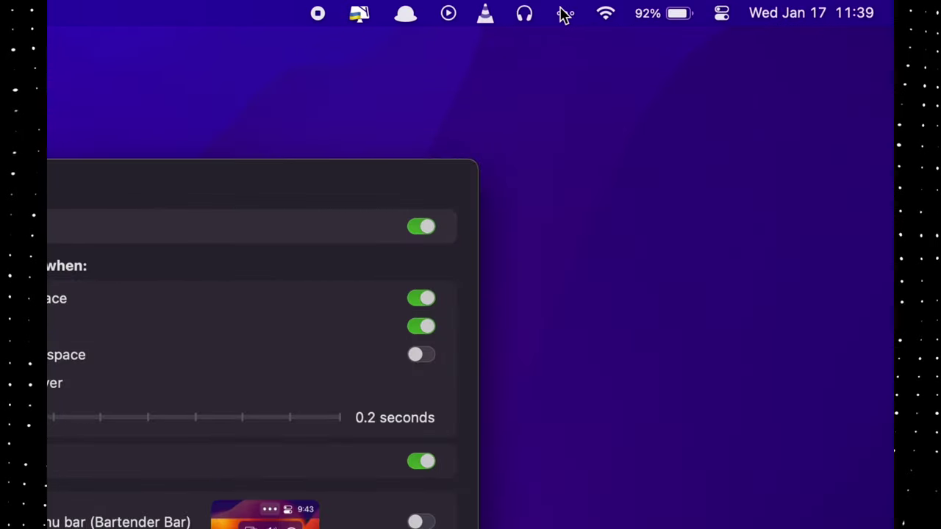
left_click(567, 14)
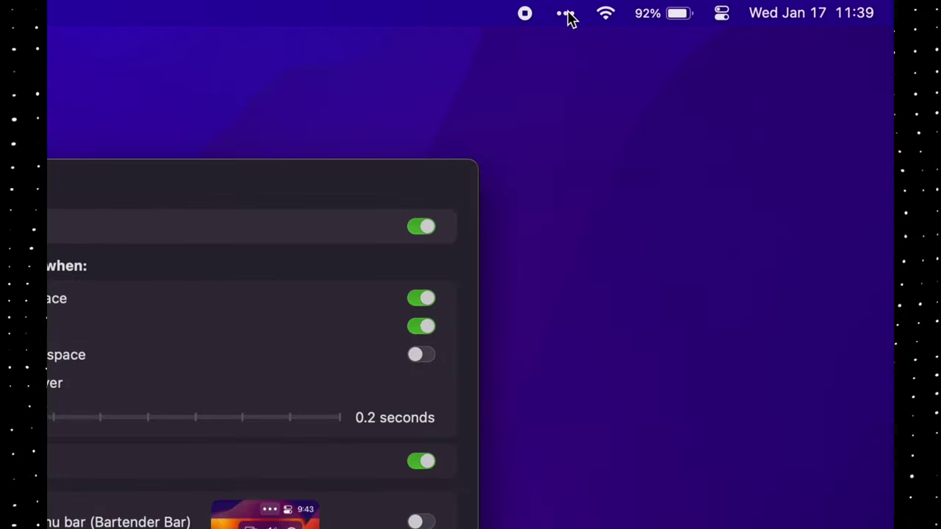
left_click(566, 12)
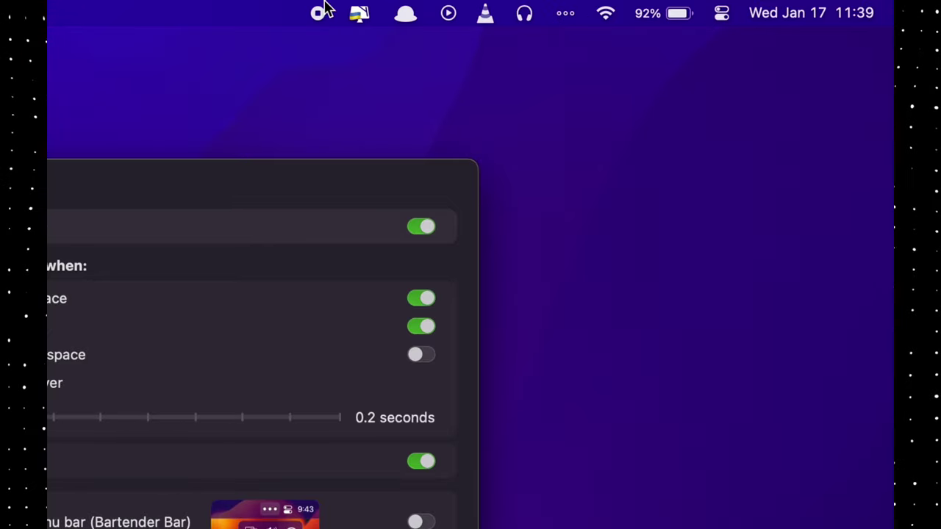
left_click(566, 15)
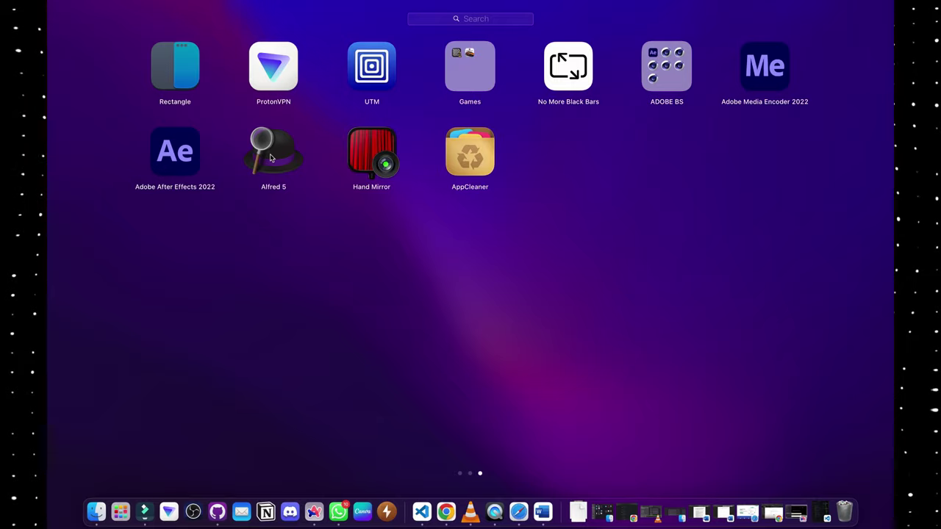
- Summon the Alfred search bar with Option+Space
key("alt+space")
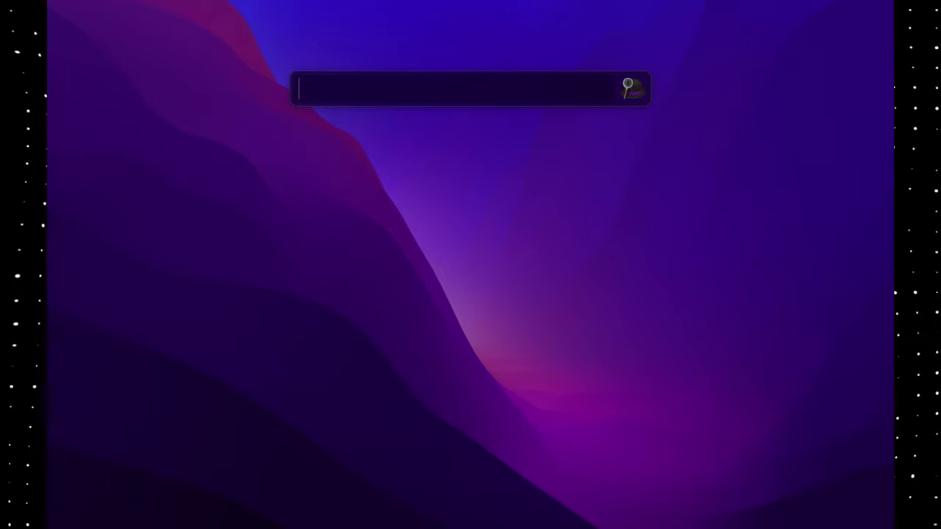
- Search "how to cook rice" via Amazon and Wikipedia, then query "whats" for WhatsApp
type("how to coo")
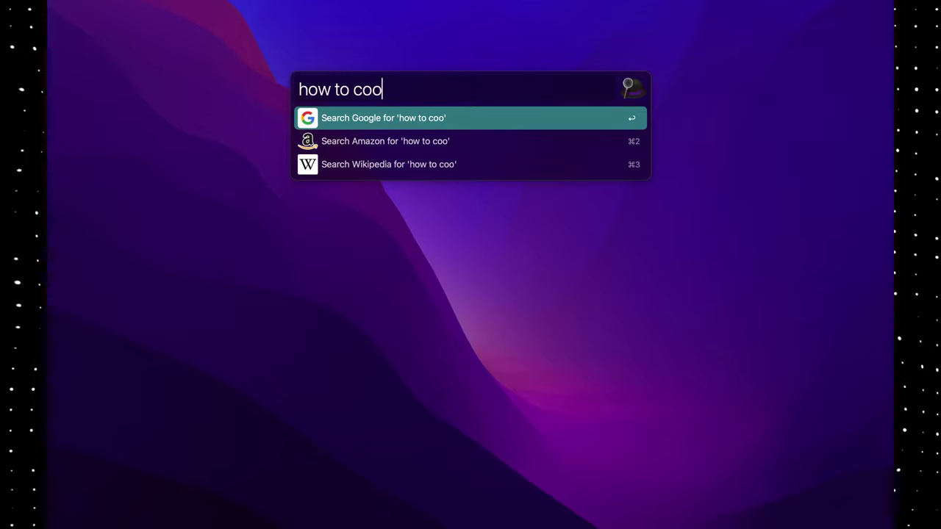
type("k rice")
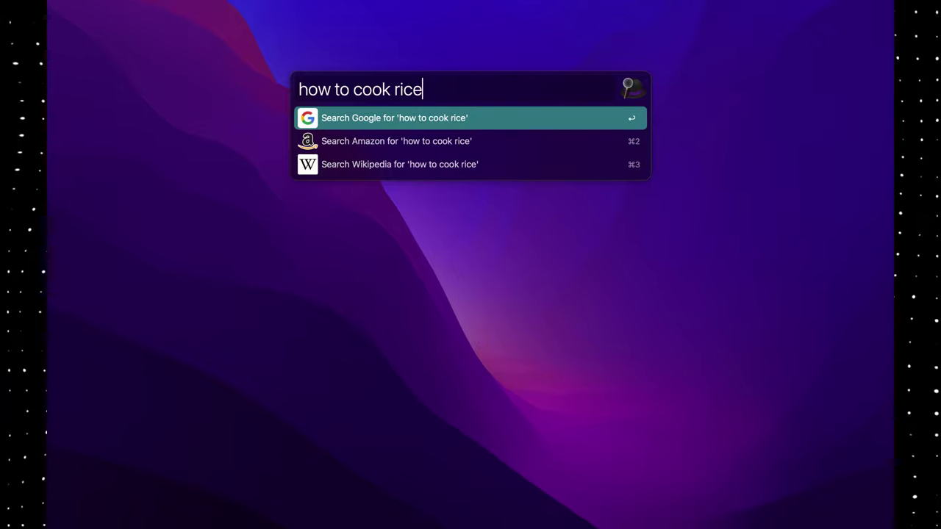
key("Down")
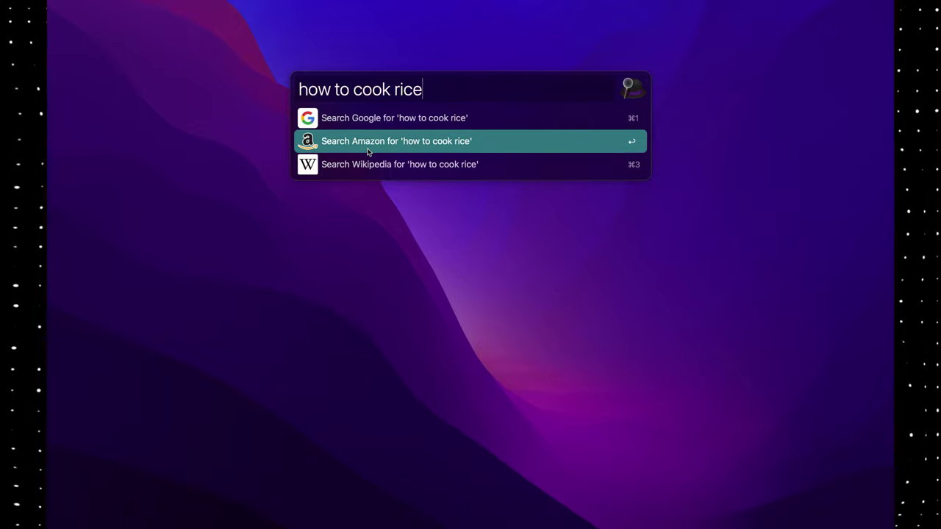
key("Down")
key("BackSpace")
key("BackSpace")
key("BackSpace")
key("BackSpace")
key("BackSpace")
key("BackSpace")
key("BackSpace")
key("BackSpace")
key("BackSpace")
key("BackSpace")
key("BackSpace")
key("BackSpace")
key("BackSpace")
key("BackSpace")
key("BackSpace")
key("BackSpace")
type("whats")
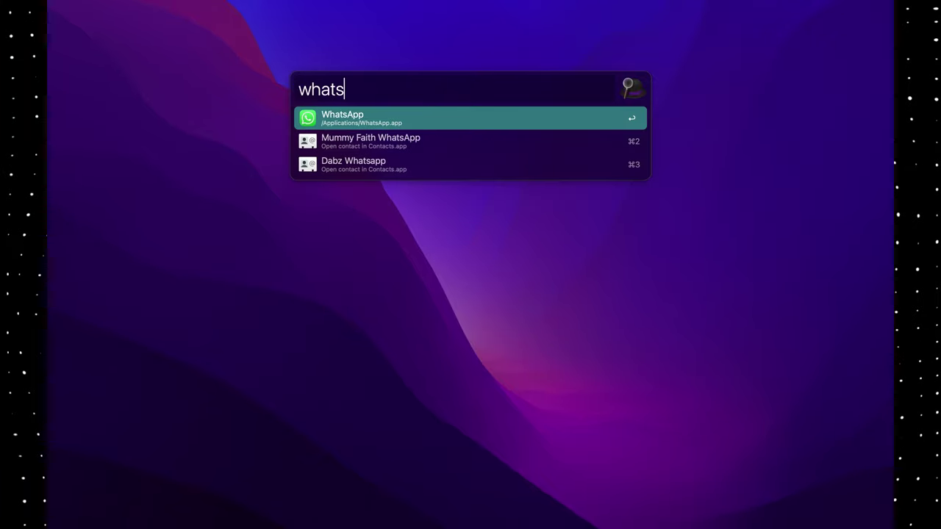